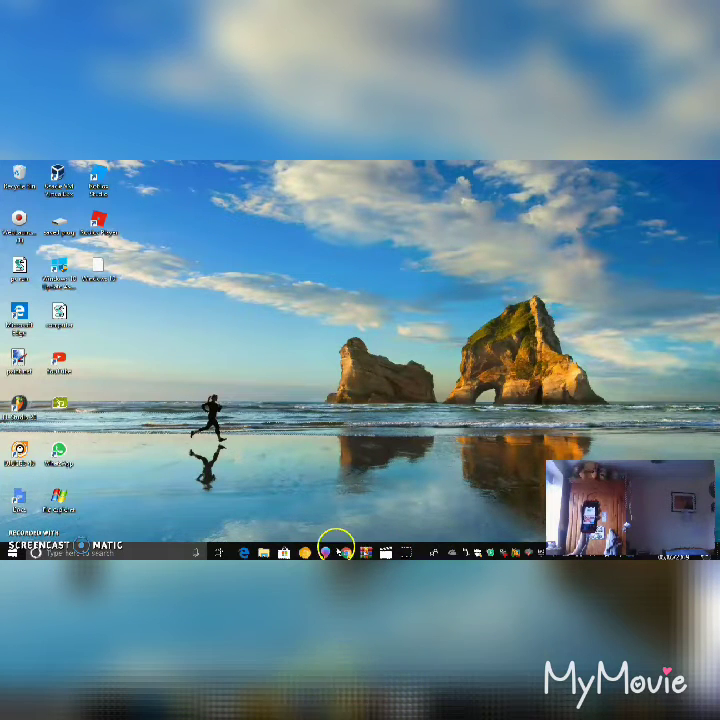
Step: Open the connected Galaxy A6's Phone storage in File Explorer and switch to the computer's Videos folder
click(264, 550)
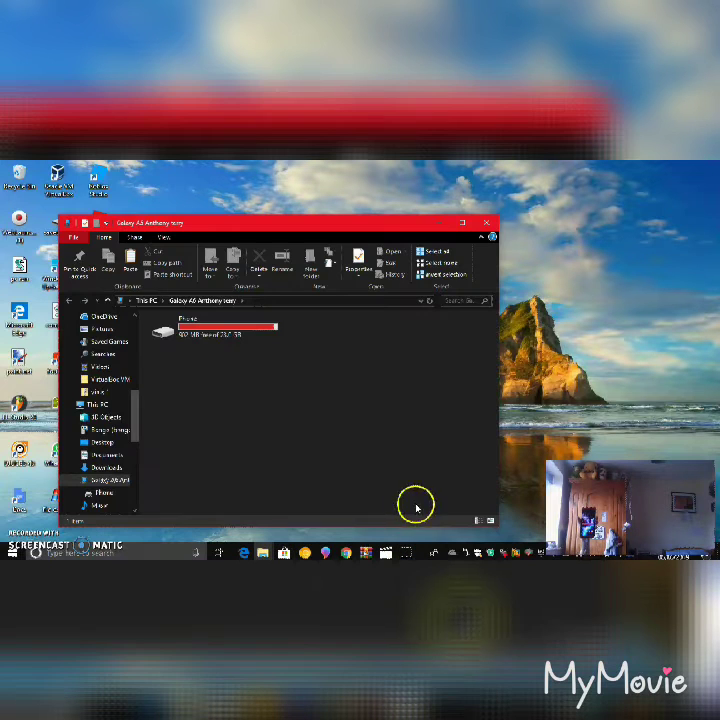
click(225, 327)
double_click(226, 327)
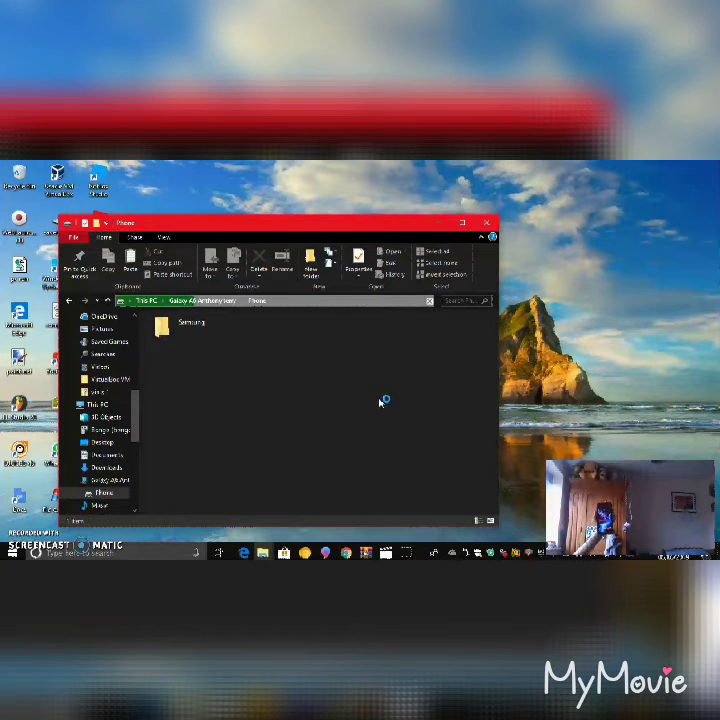
click(280, 378)
click(322, 390)
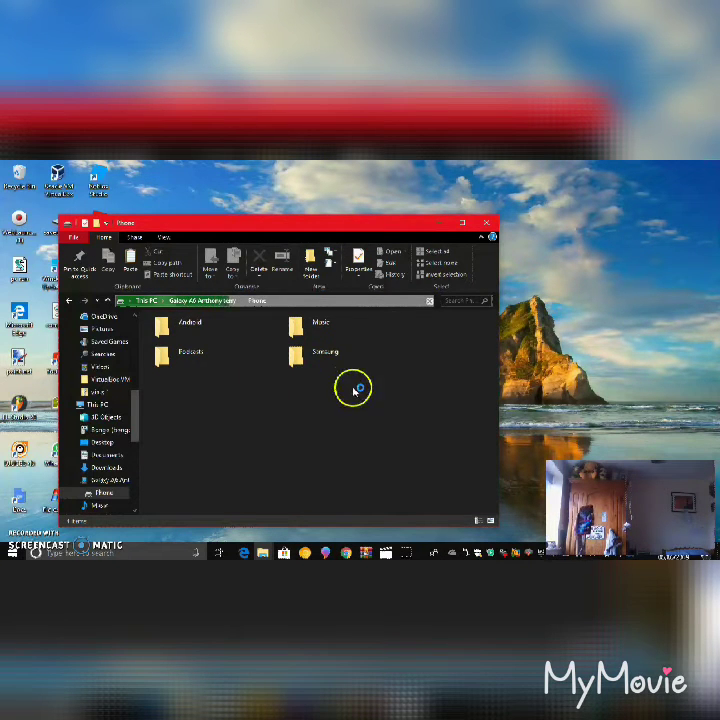
click(296, 328)
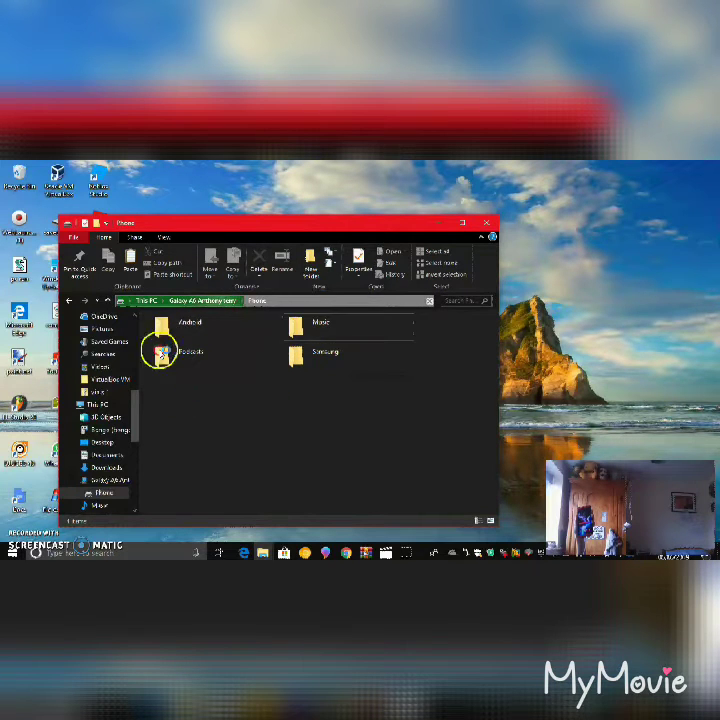
click(255, 398)
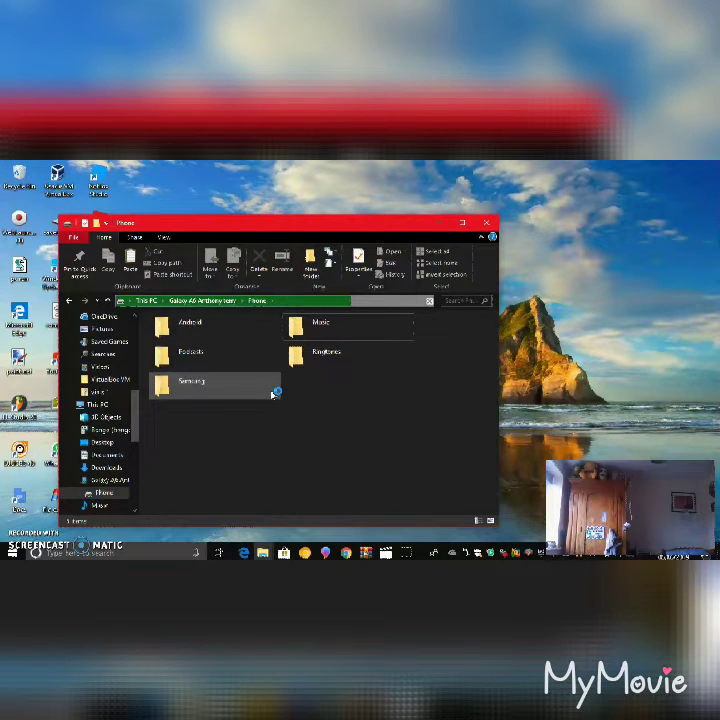
click(100, 367)
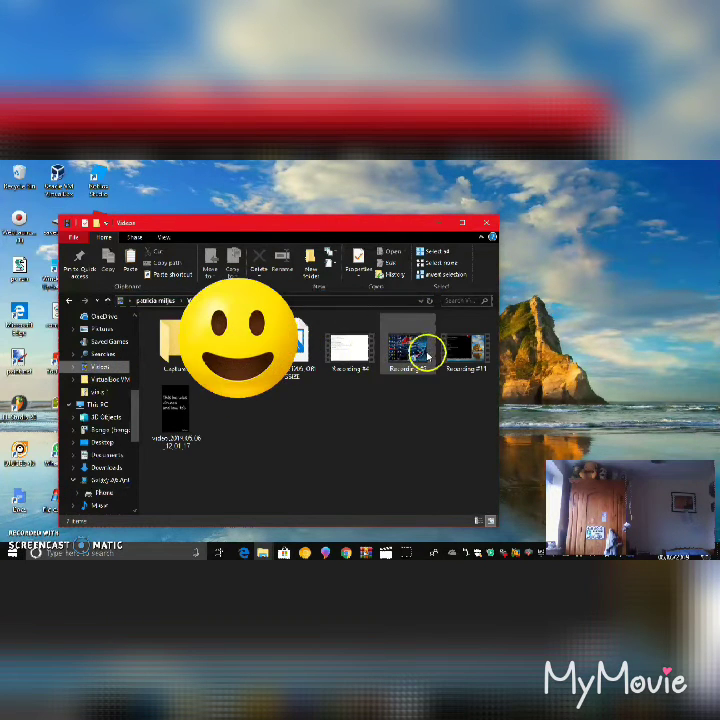
click(445, 347)
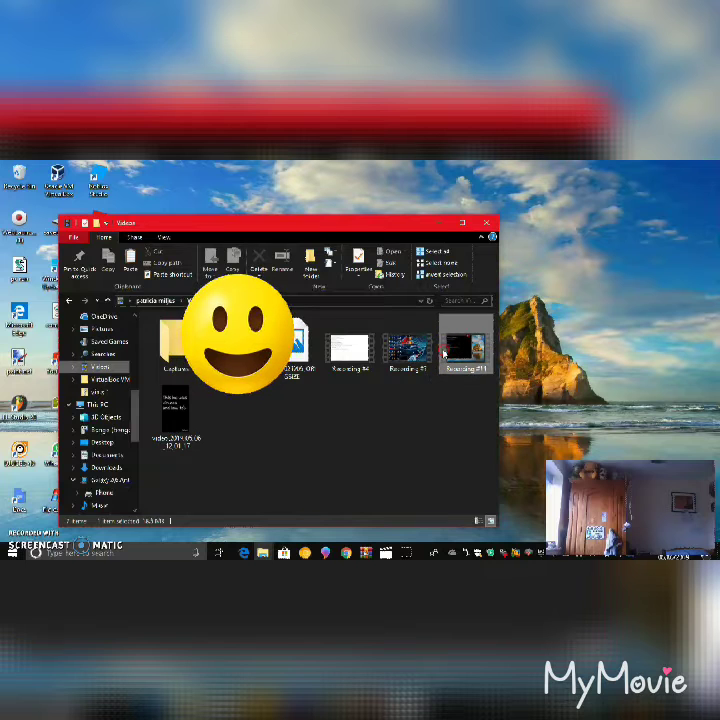
right_click(443, 351)
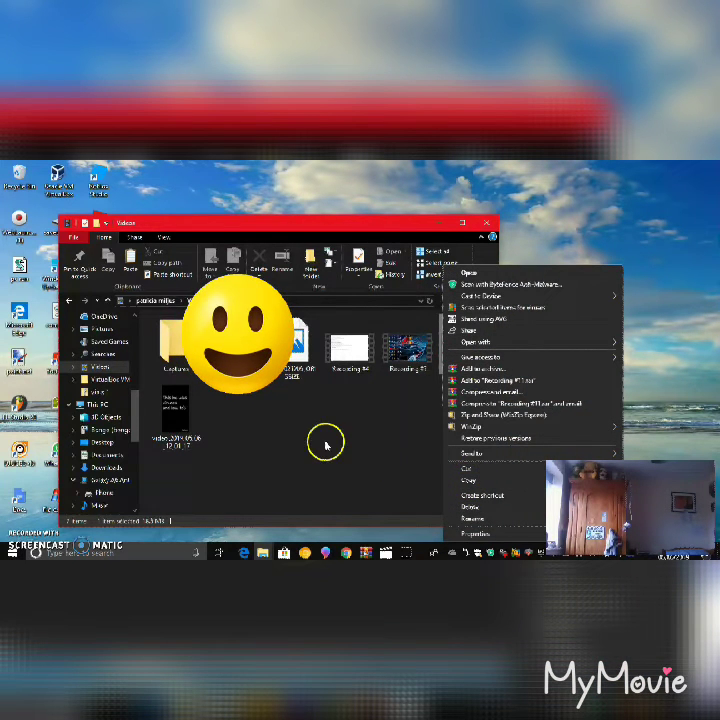
click(283, 428)
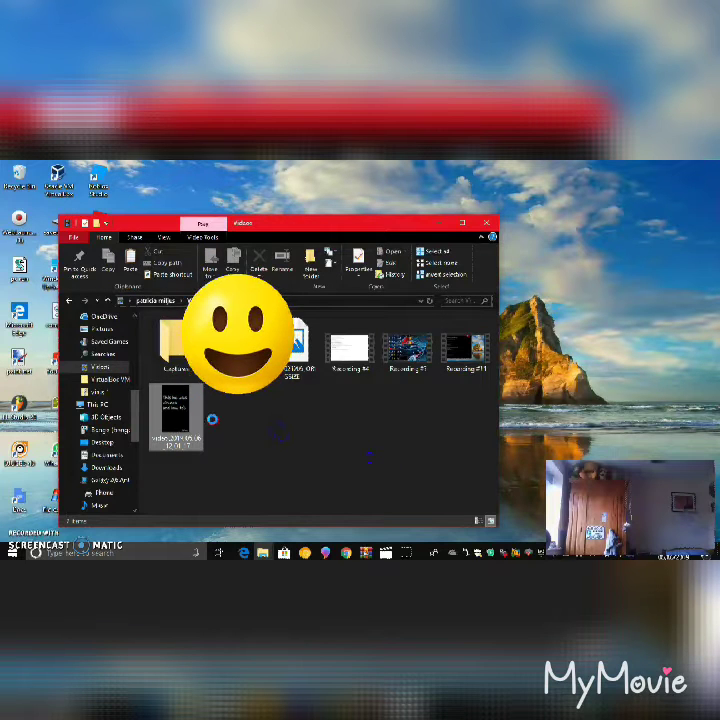
Step: Copy the video_2019_05_06_12_01_17 file from the Videos folder
key(shift+F10)
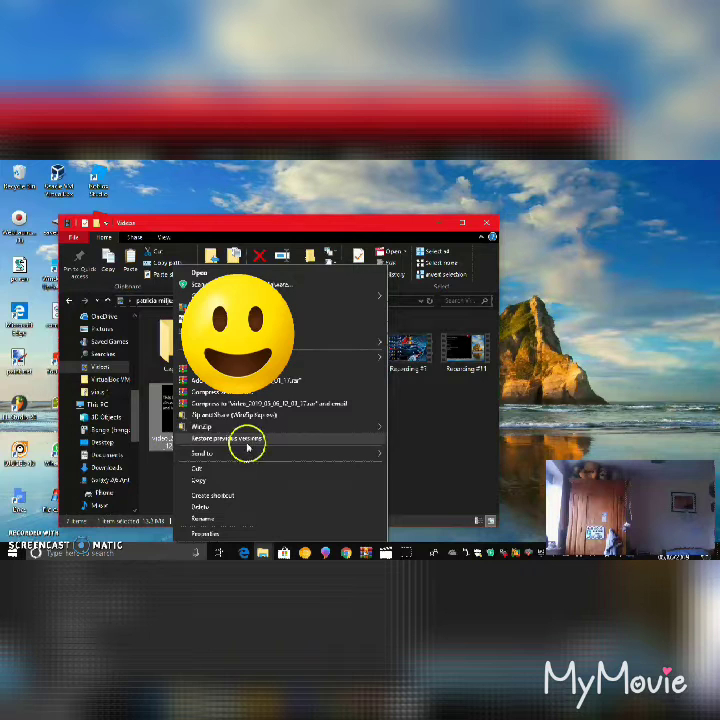
click(200, 481)
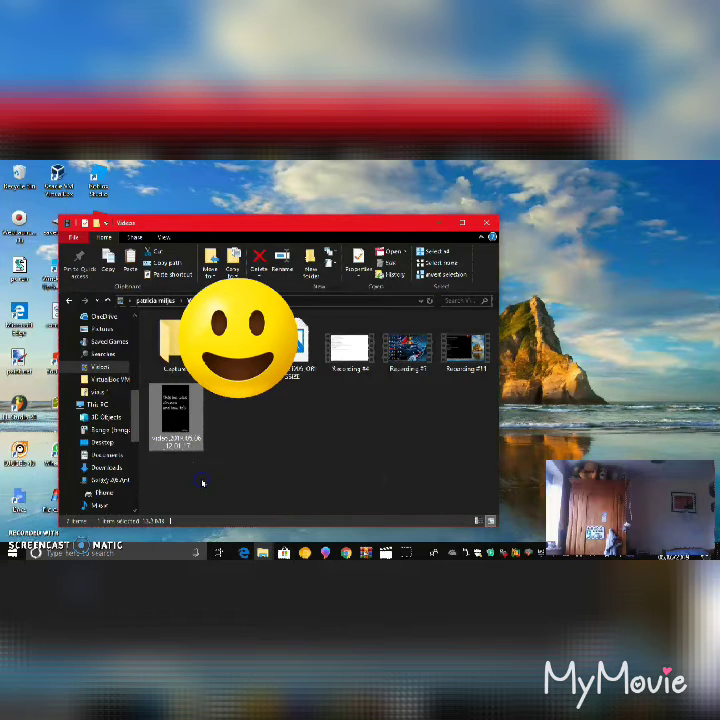
right_click(186, 434)
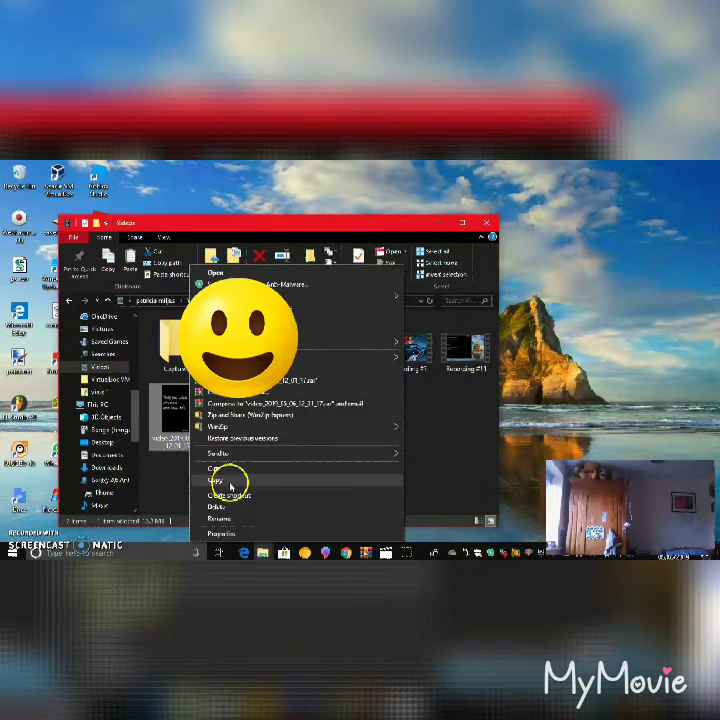
click(228, 481)
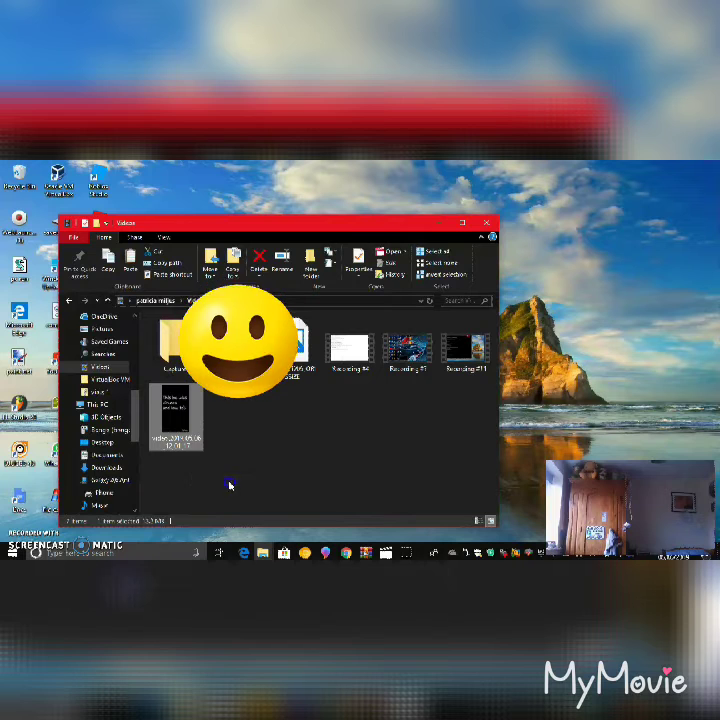
Step: Open the Camera folder inside DCIM on the connected phone's storage
click(106, 493)
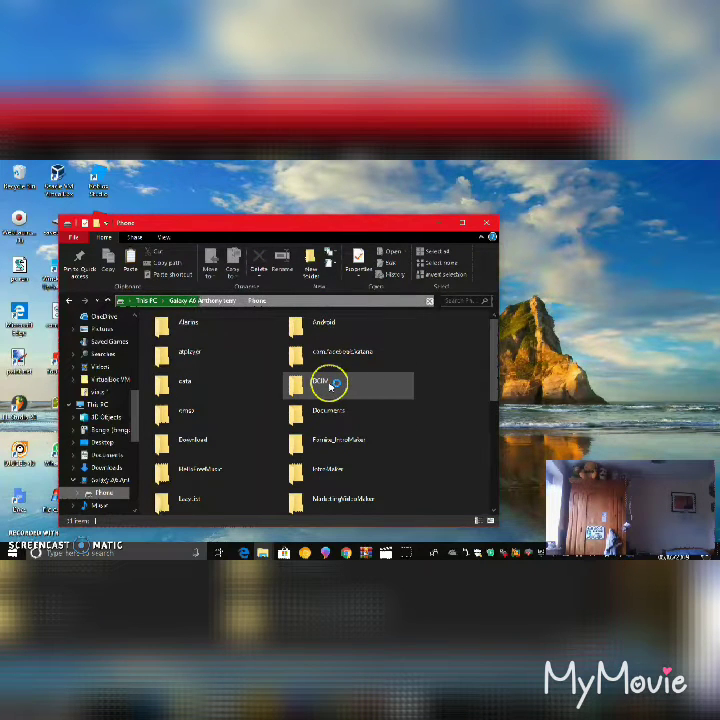
click(335, 388)
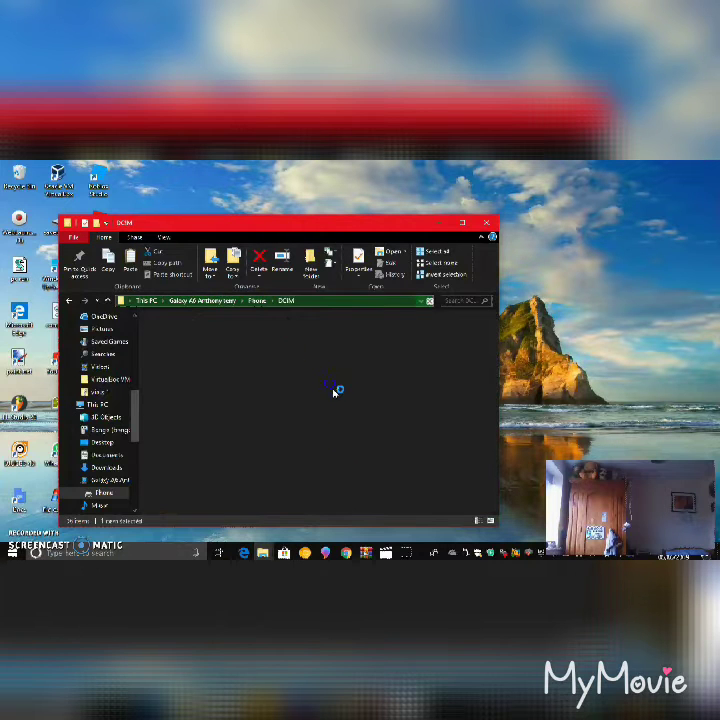
click(345, 358)
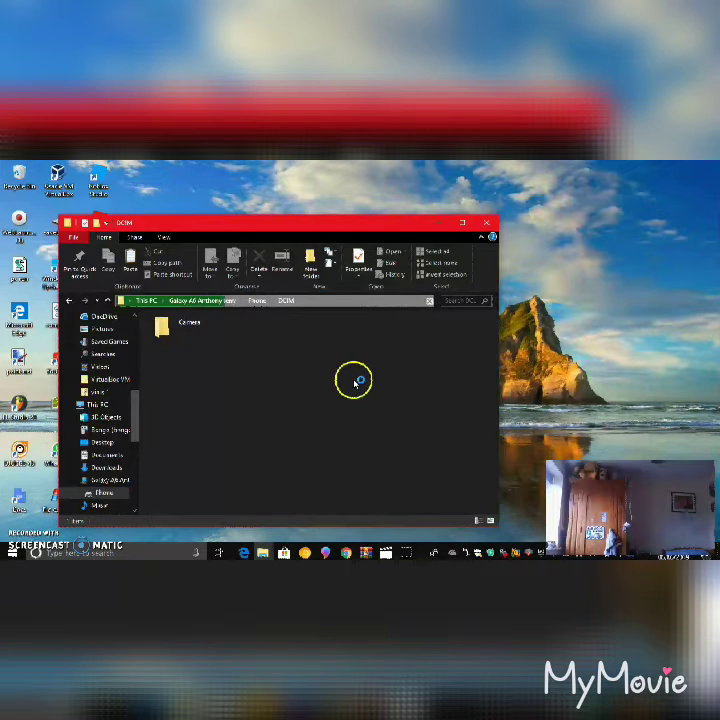
click(171, 327)
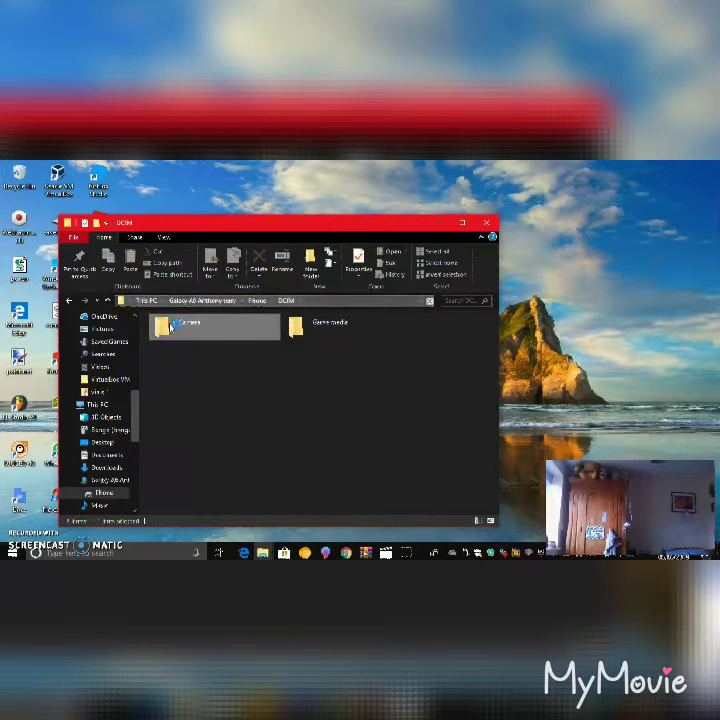
click(203, 333)
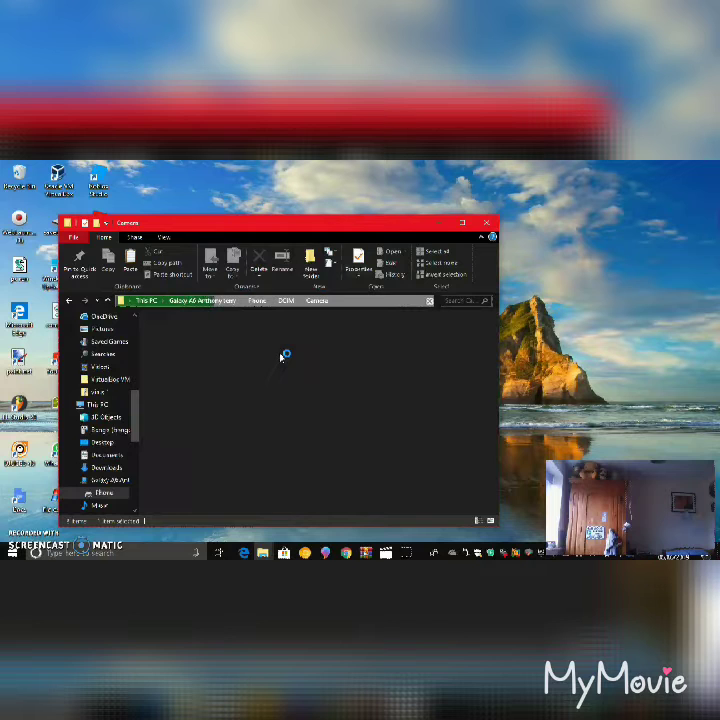
click(246, 349)
right_click(270, 356)
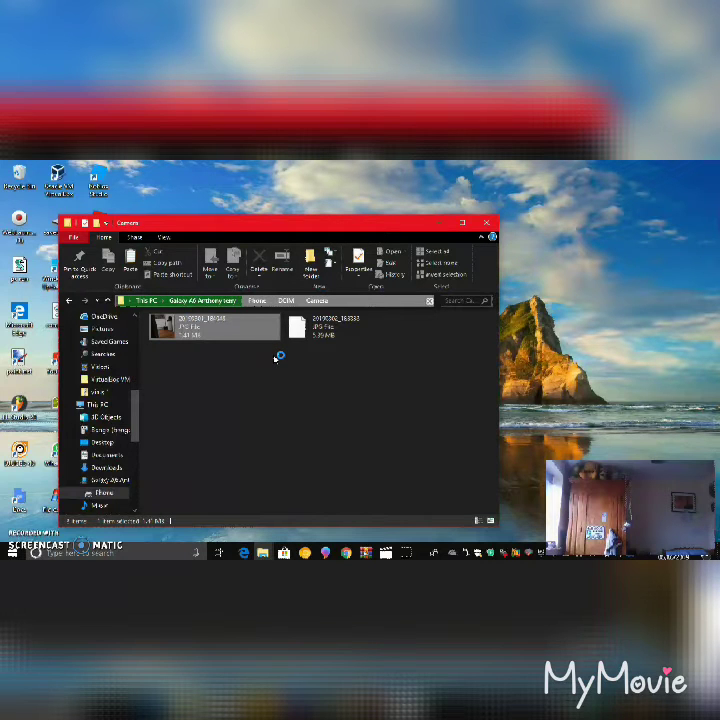
click(311, 371)
click(390, 414)
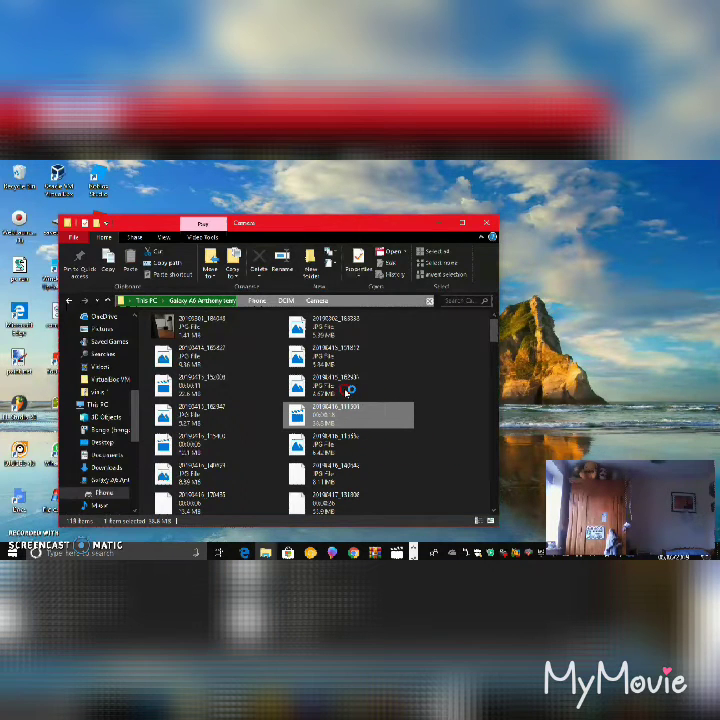
click(403, 428)
click(442, 471)
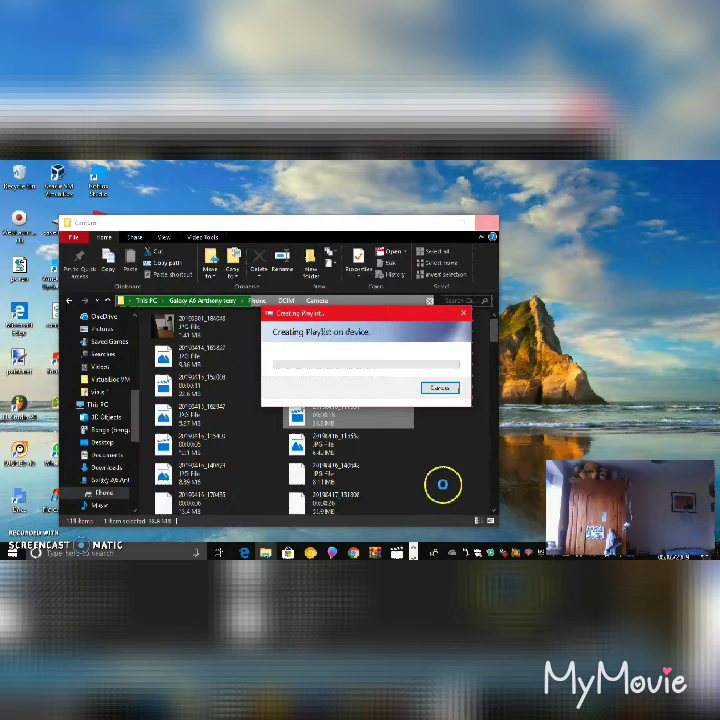
click(441, 389)
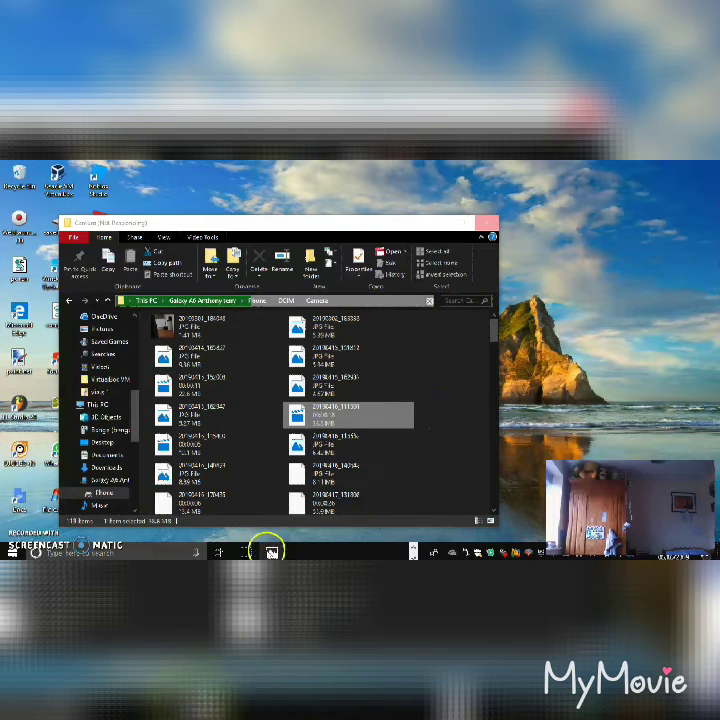
Step: Paste the copied video into the phone's DCIM Camera folder
right_click(421, 400)
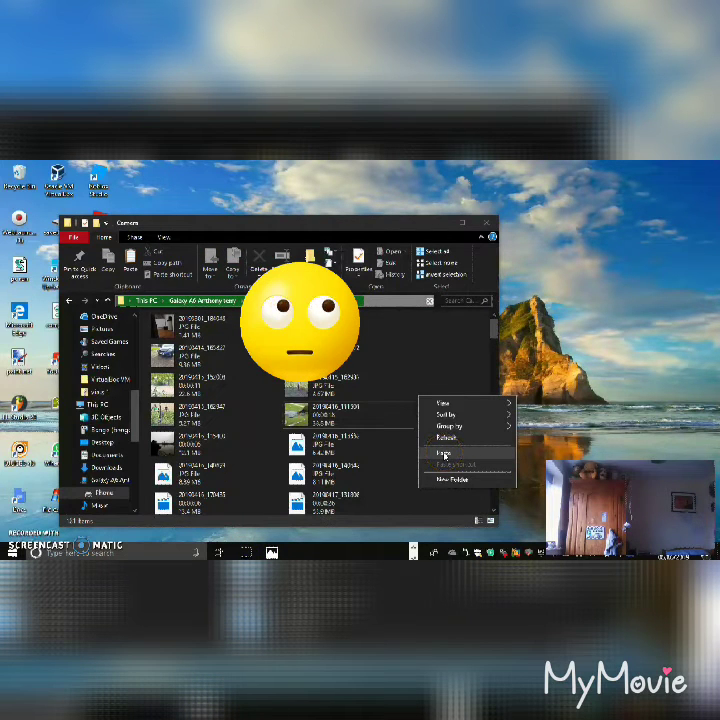
click(444, 455)
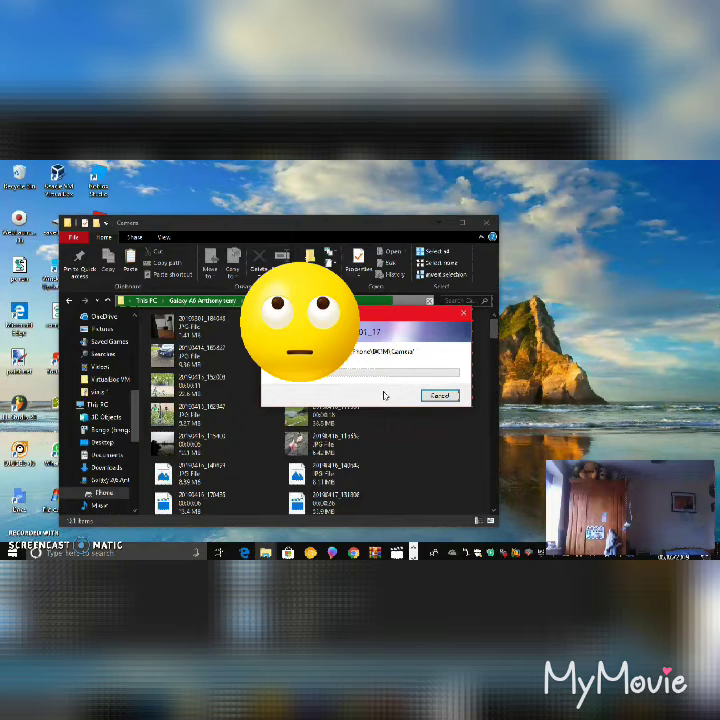
click(411, 476)
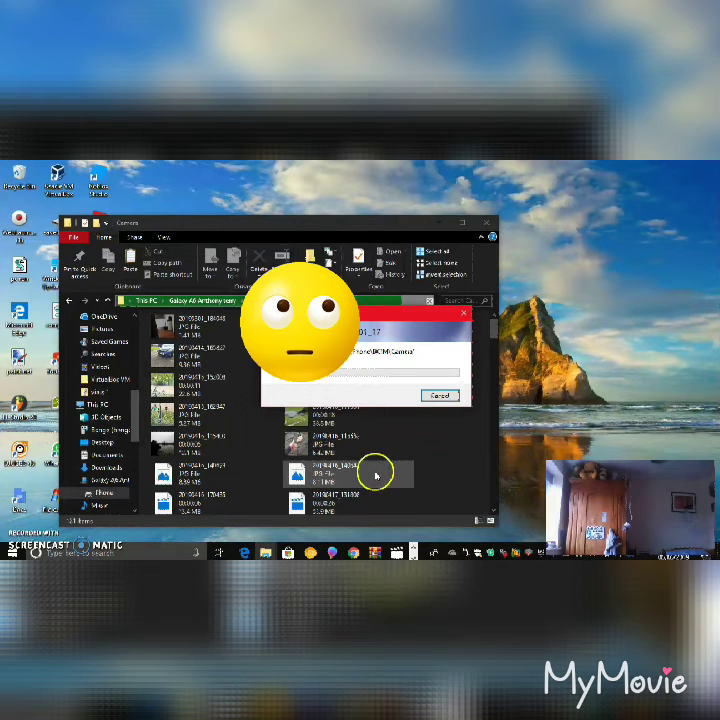